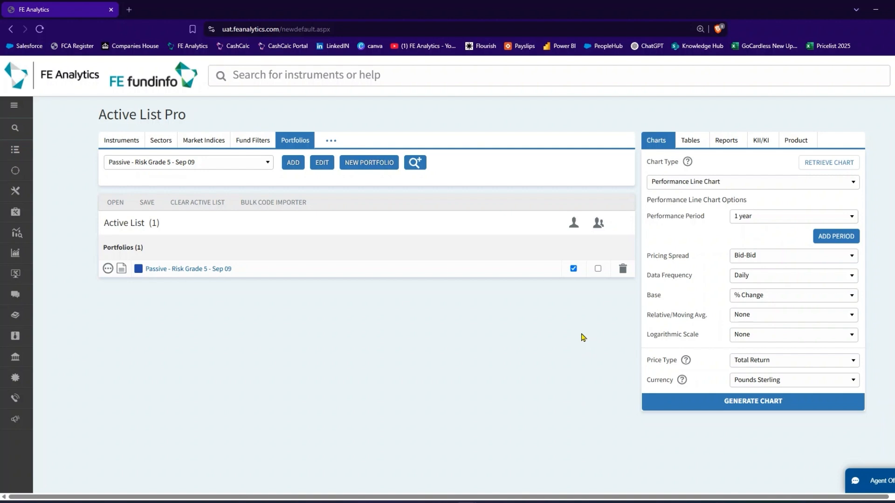
Open the Passive - Risk Grade 5 portfolio and export it to FE CashCalc as both linear growth and asset allocation templates.
left_click(204, 269)
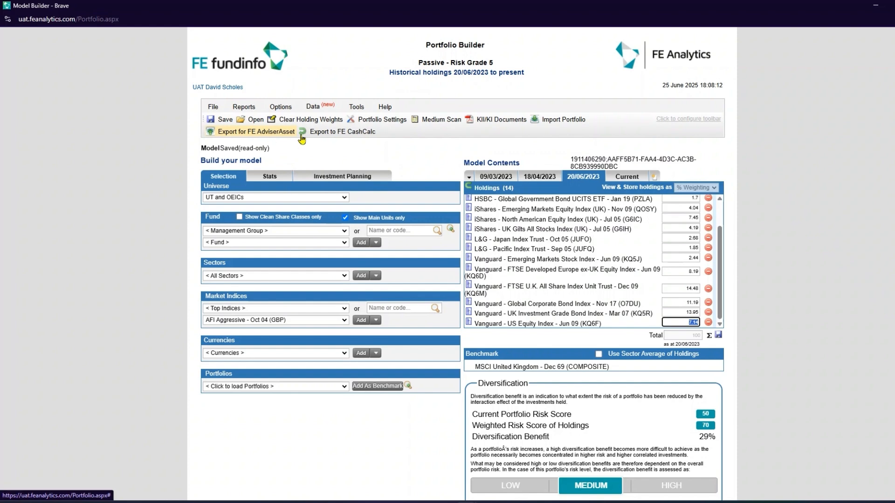
left_click(337, 133)
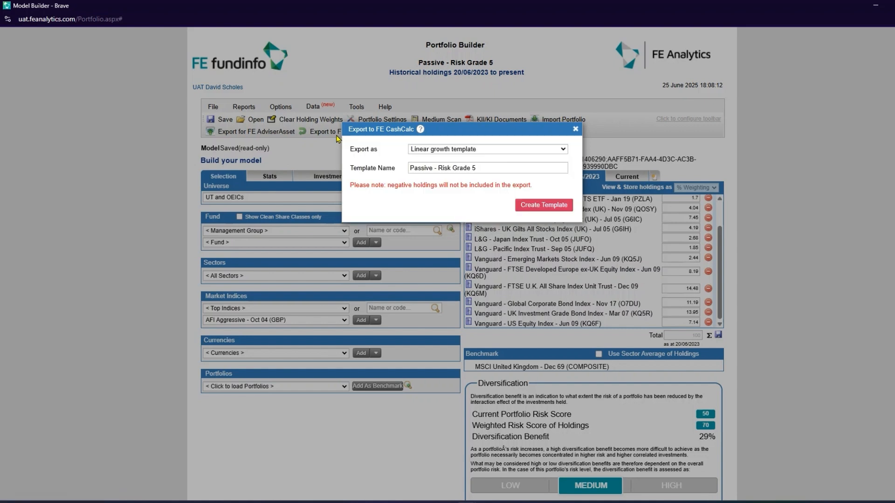
left_click_drag(369, 150, 350, 150)
left_click(375, 157)
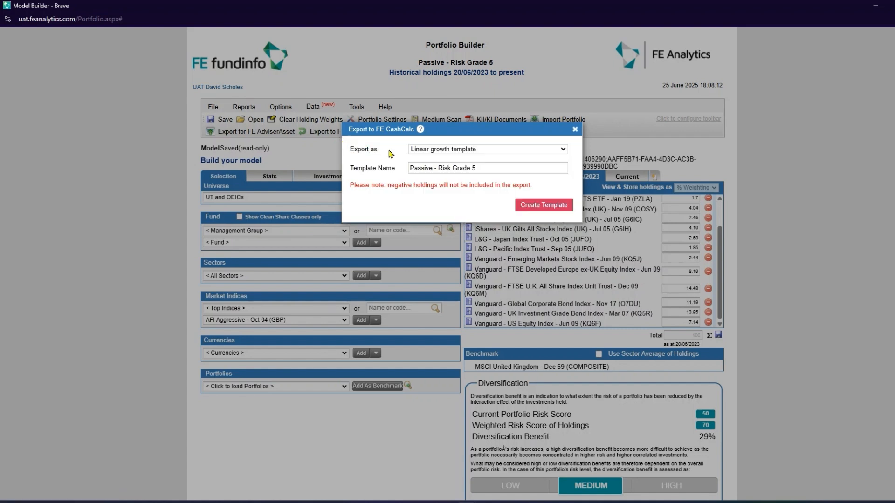
left_click(433, 150)
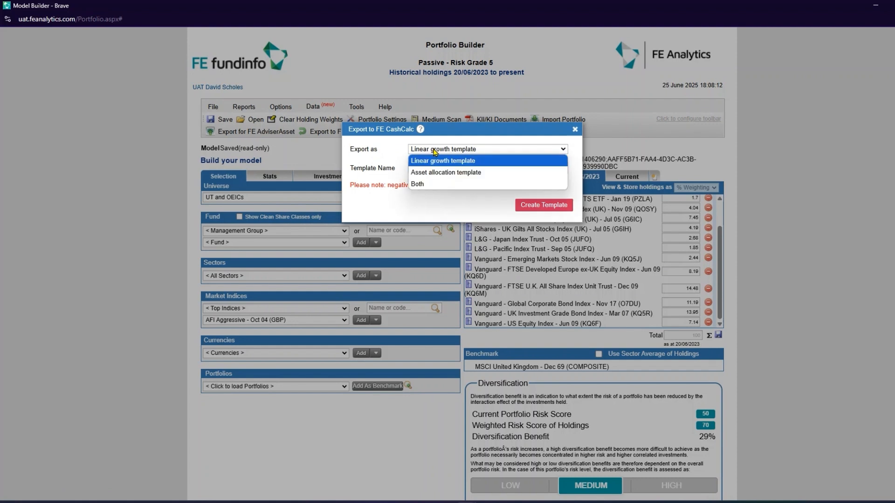
left_click(435, 184)
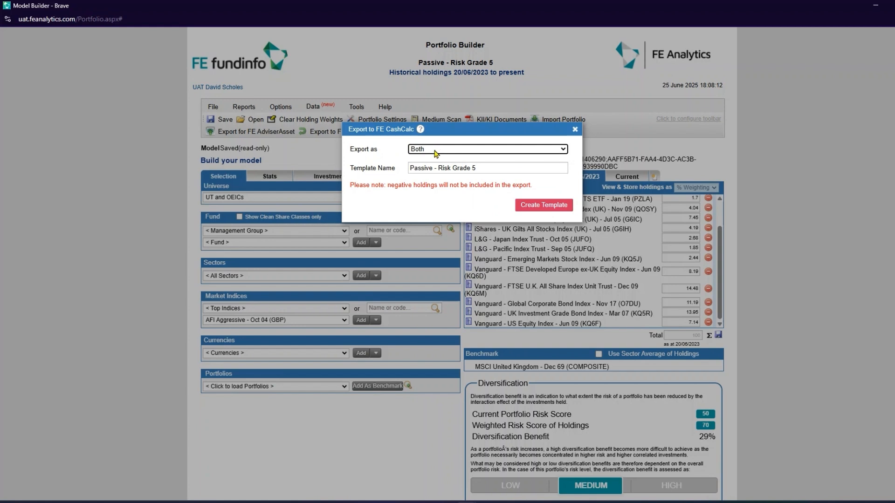
left_click_drag(478, 168, 408, 168)
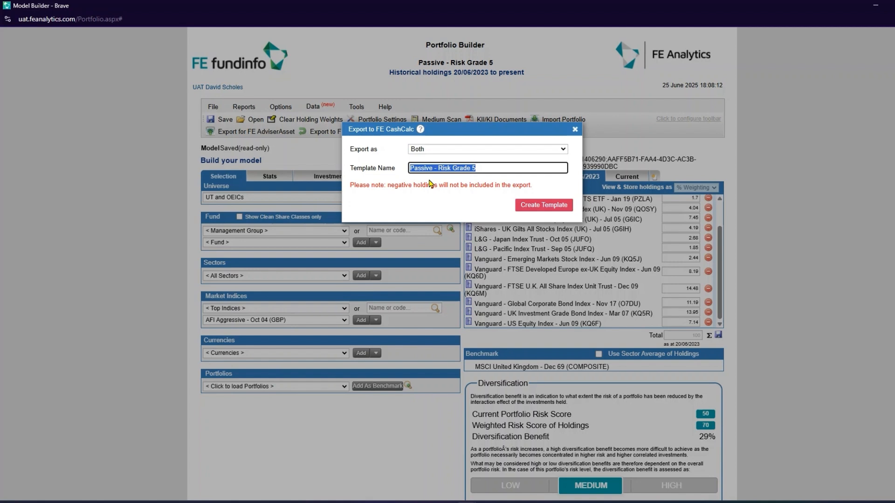
left_click(546, 209)
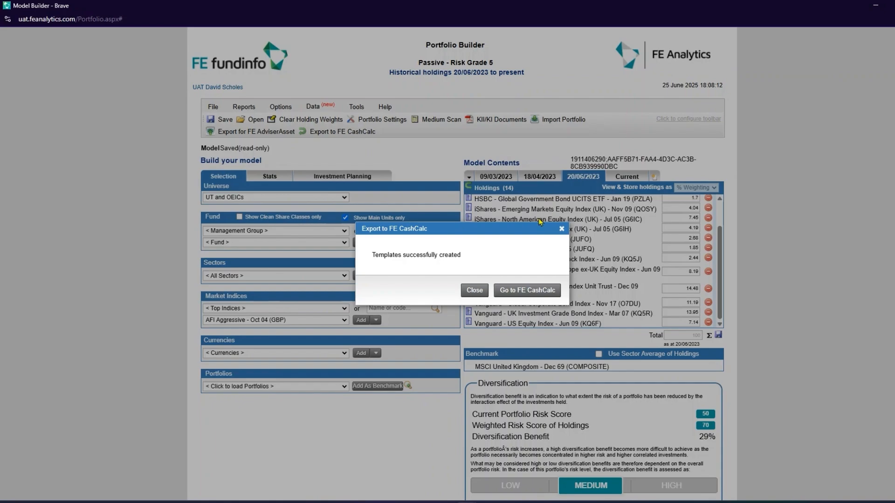
Switch to FE CashCalc and examine the exported Passive - Risk Grade 5 portfolio's asset allocation and growth templates.
left_click(528, 294)
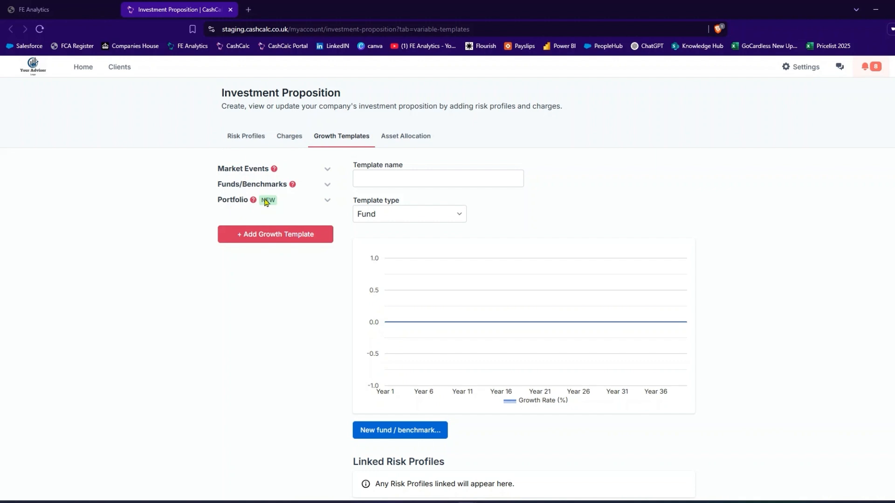
left_click(299, 204)
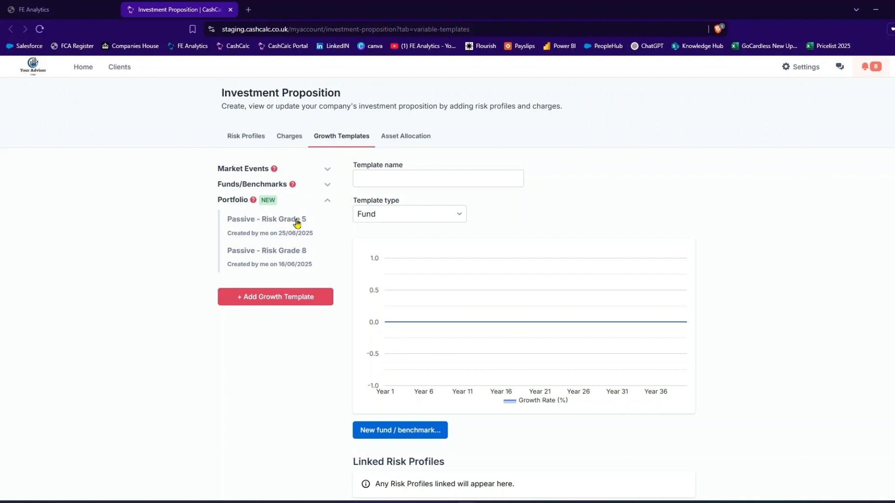
left_click(418, 141)
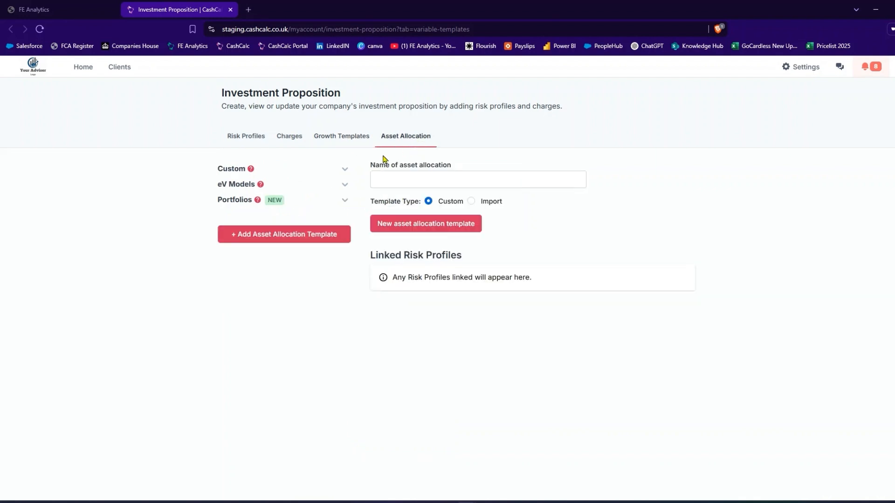
left_click(304, 202)
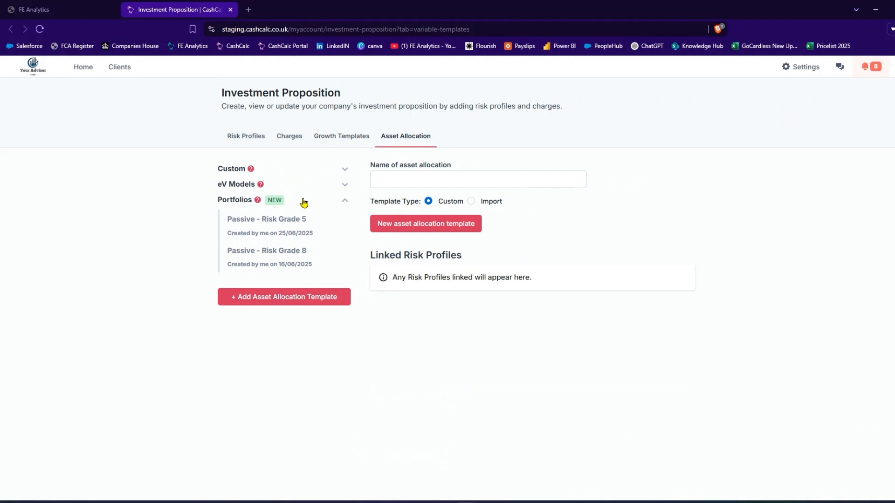
left_click(300, 219)
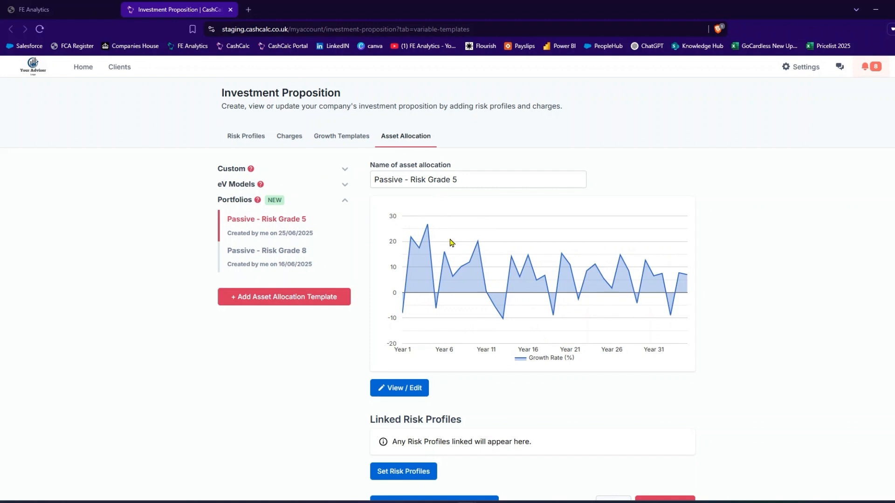
left_click(345, 140)
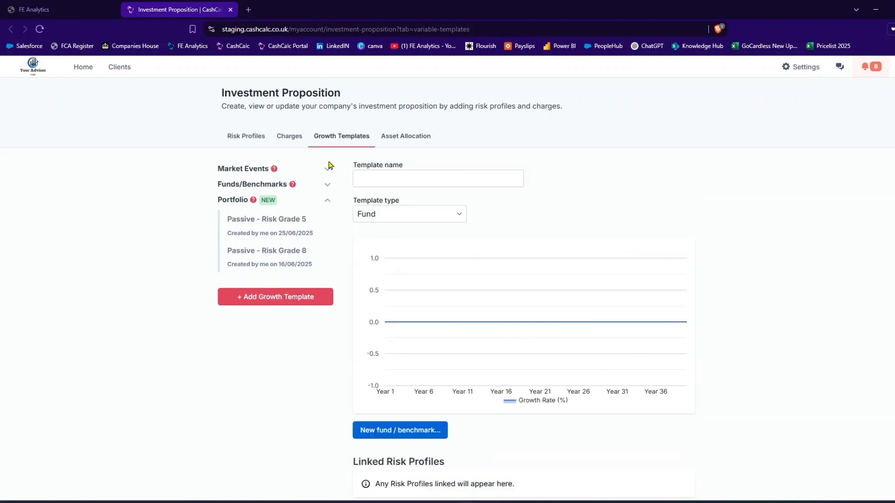
left_click(266, 233)
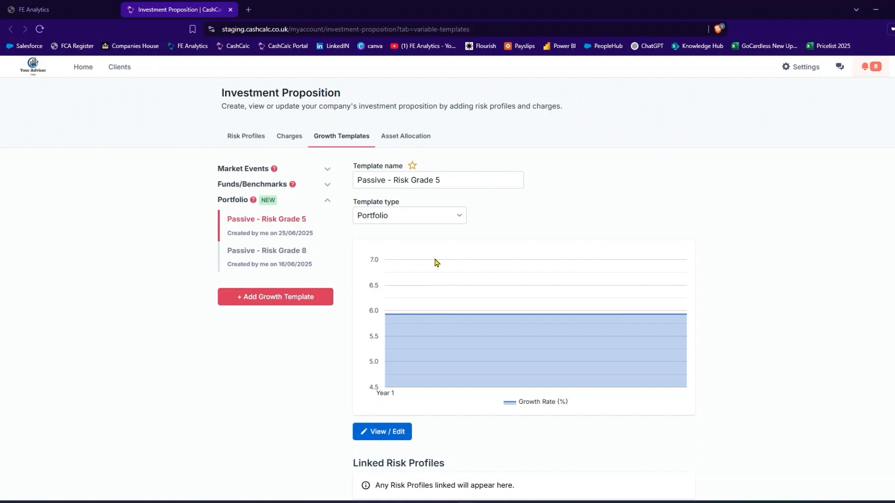
Link the Passive - Risk Grade 5 asset allocation template to the EValue Risk 3 risk profile and save the profile.
left_click(246, 138)
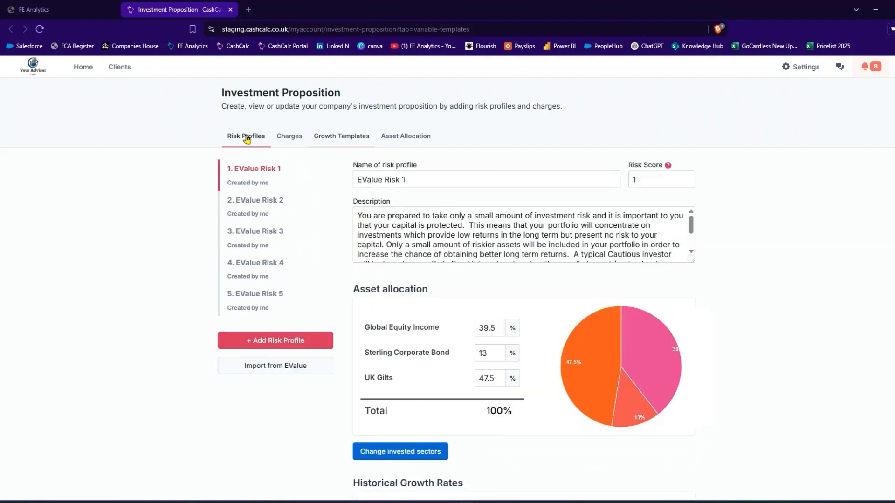
left_click(257, 233)
scroll(605, 277, "down", 2)
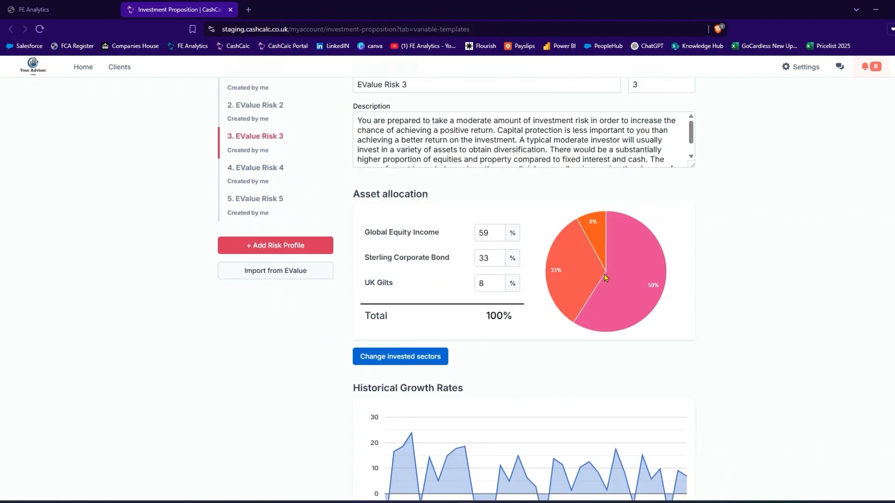
scroll(605, 278, "down", 13)
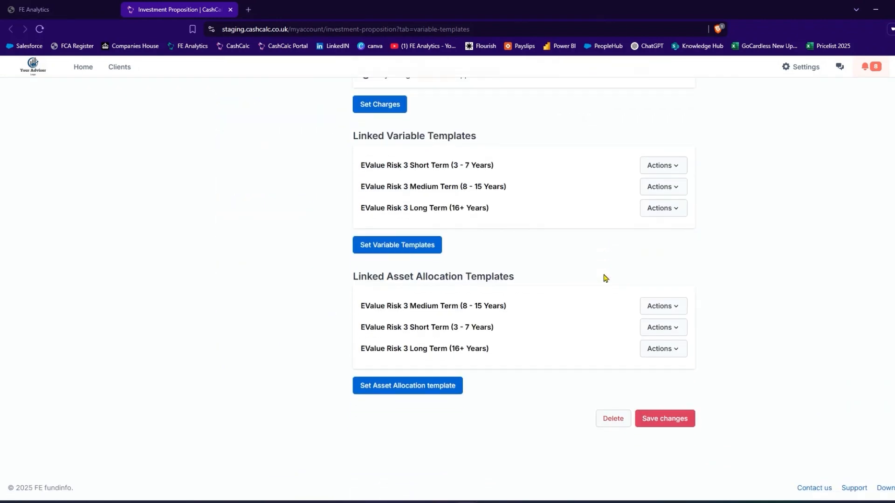
left_click(414, 389)
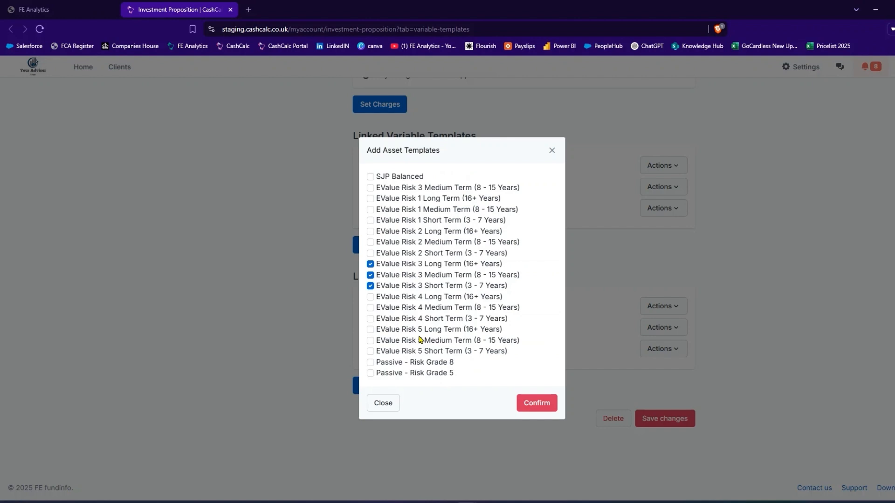
left_click(371, 375)
left_click(543, 403)
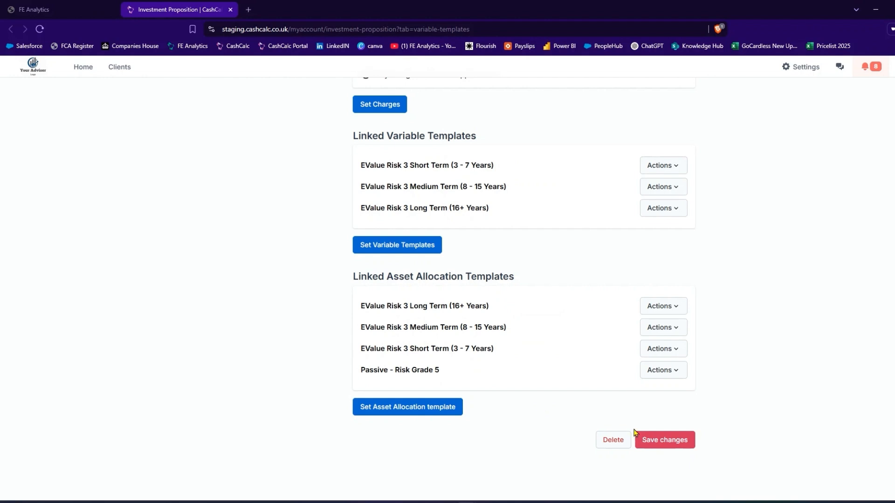
left_click(659, 444)
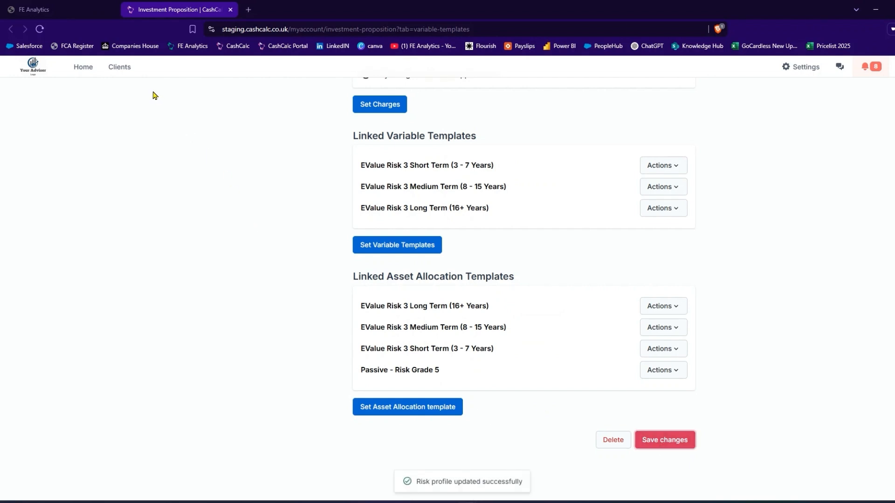
Open the client couple's net-basis Current Situation cashflow forecast and show its savings pots.
left_click(119, 68)
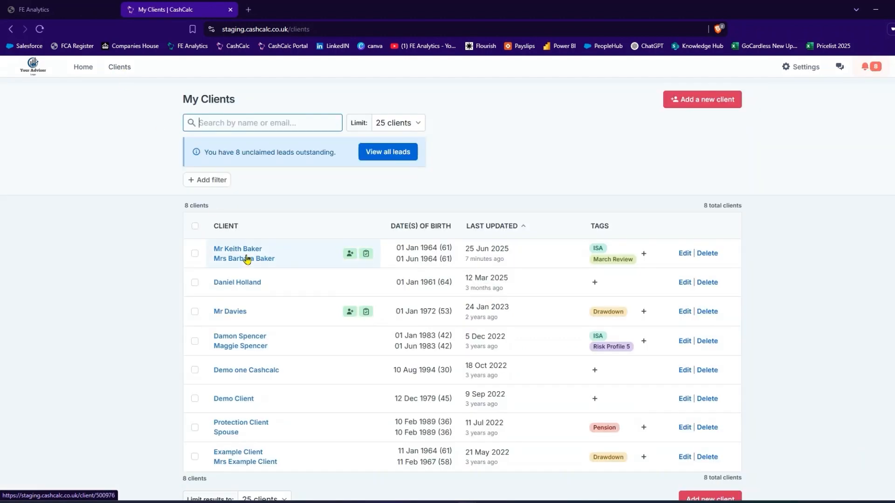
left_click(247, 260)
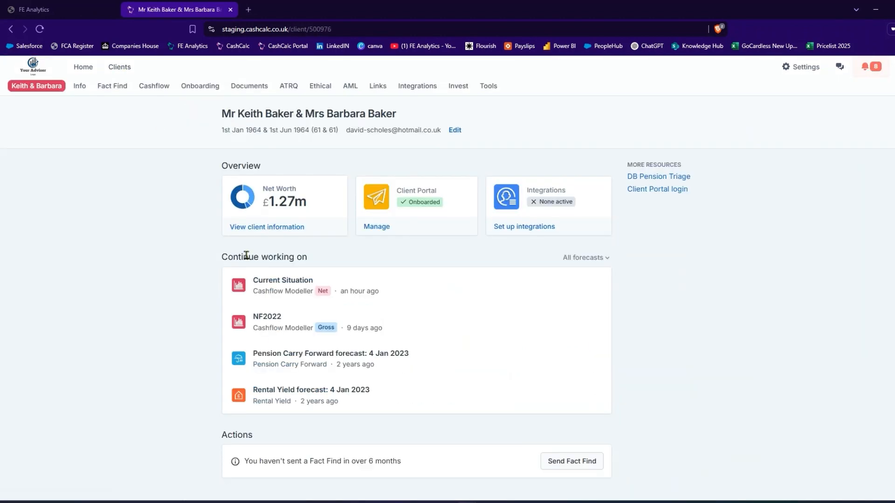
left_click(155, 88)
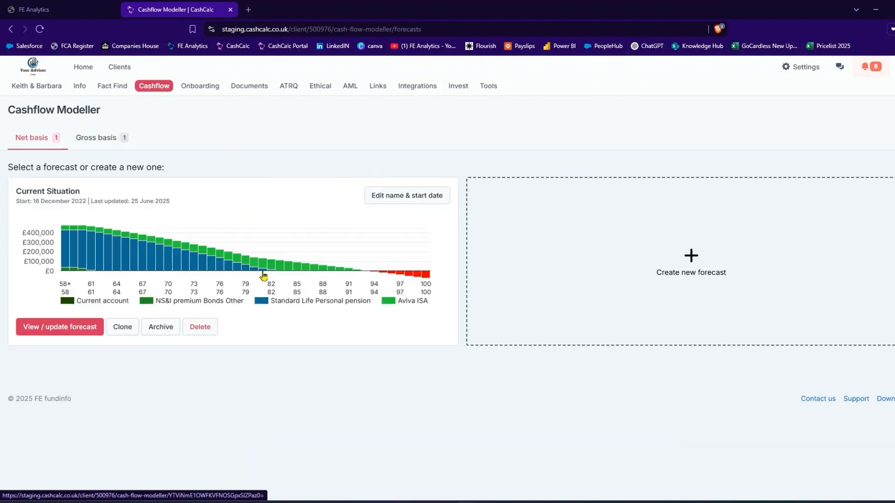
left_click(272, 244)
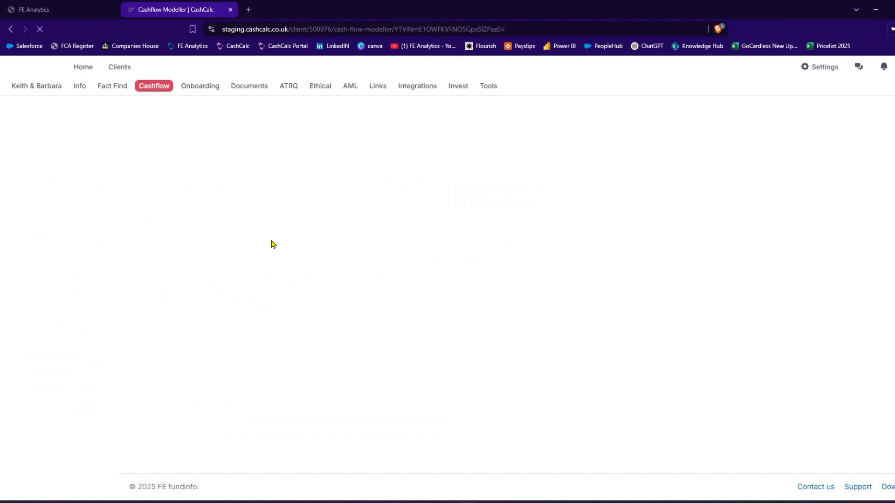
left_click(72, 139)
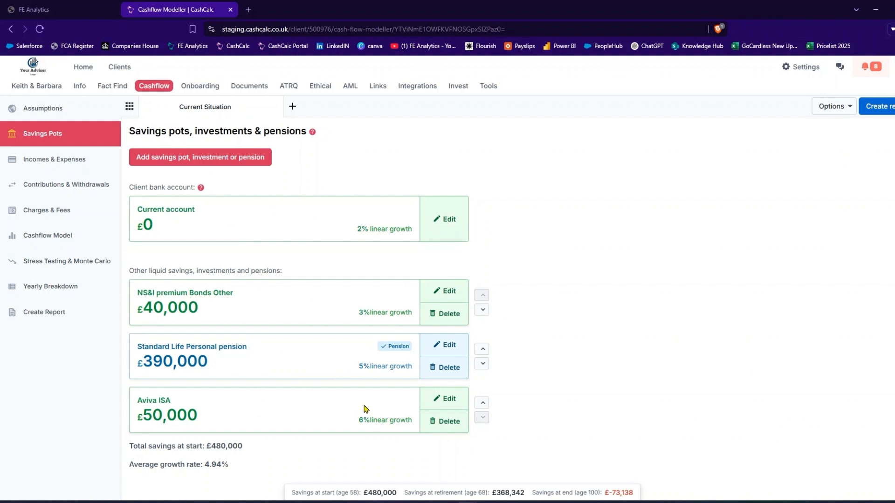
Examine the forecast's savings-over-time chart, checking the pension's depletion and the shortfall in the final years.
left_click(75, 244)
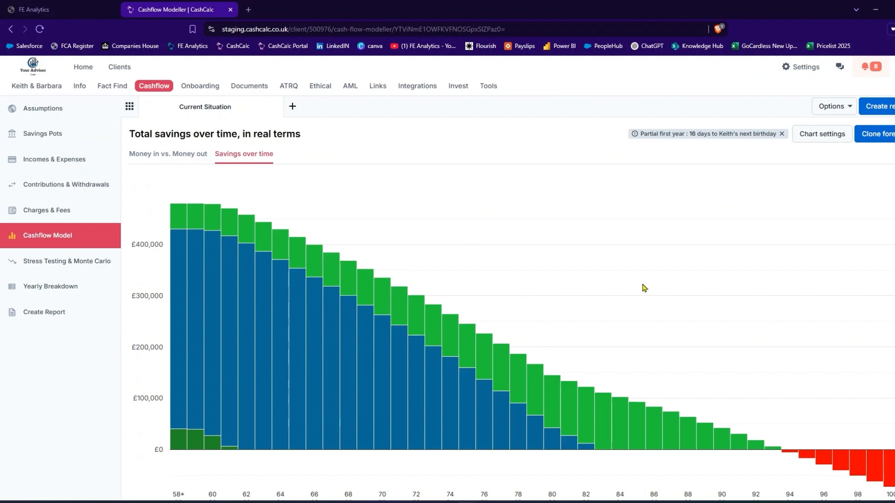
scroll(643, 288, "down", 1)
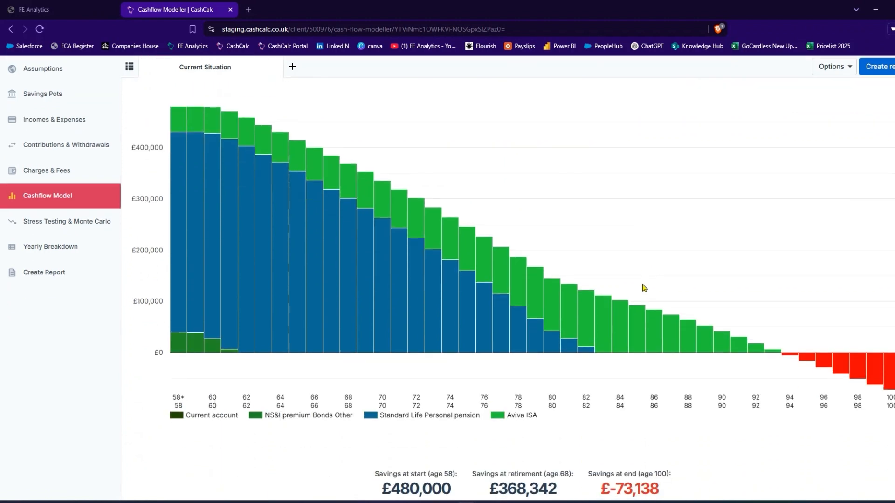
mouse_move(778, 354)
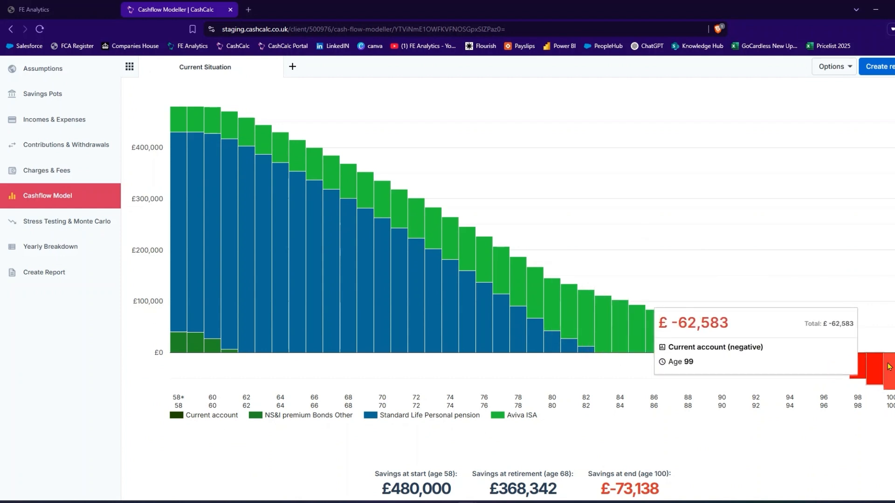
mouse_move(891, 368)
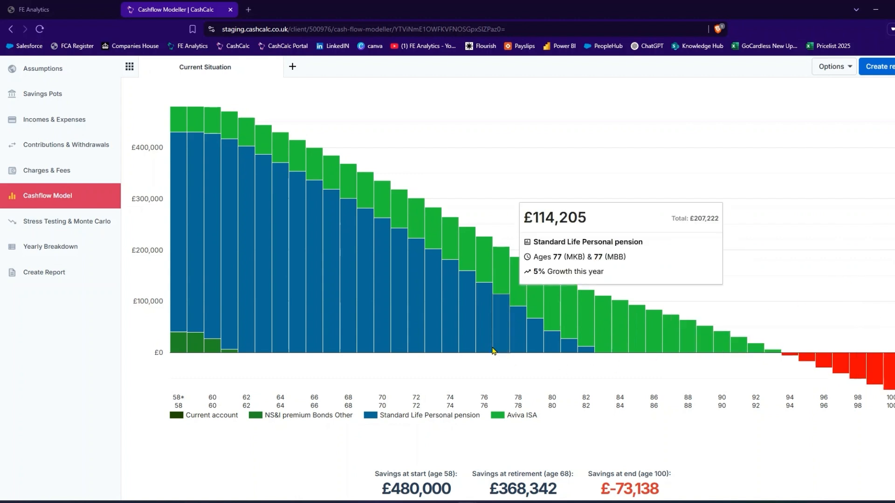
mouse_move(587, 352)
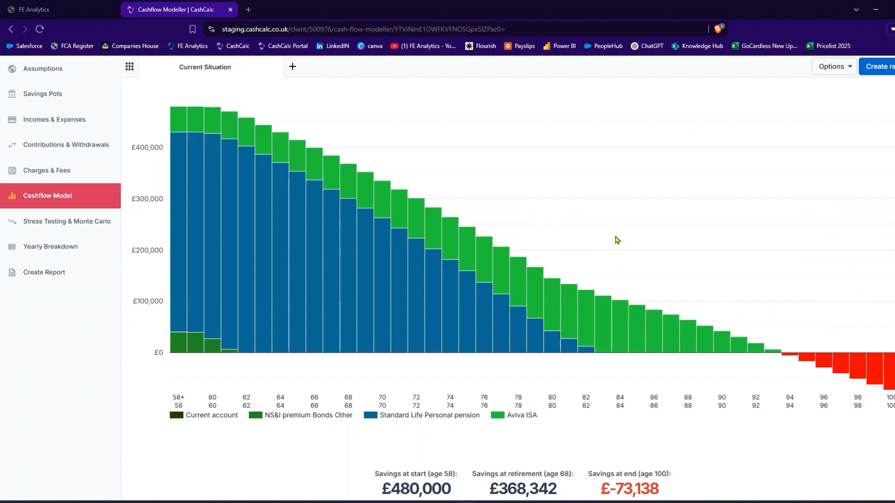
scroll(617, 240, "up", 3)
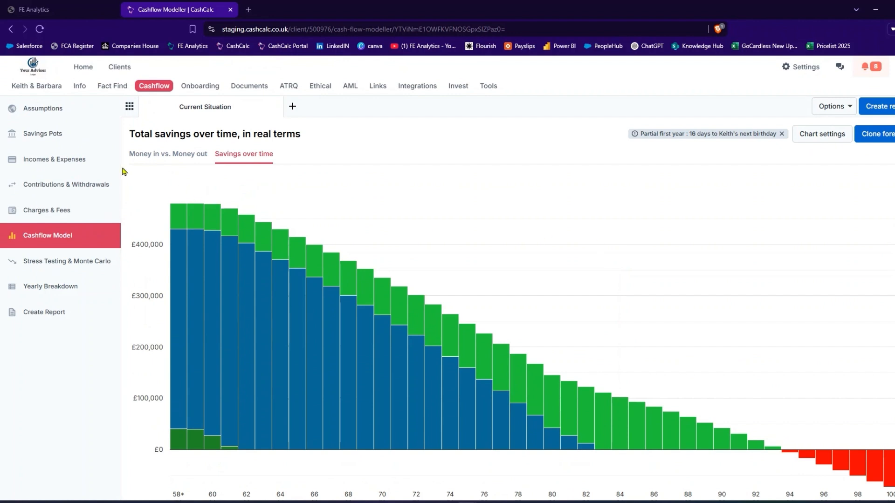
Switch the Standard Life Personal pension's investment return to the Passive - Risk Grade 5 portfolio template and update the pension.
left_click(65, 140)
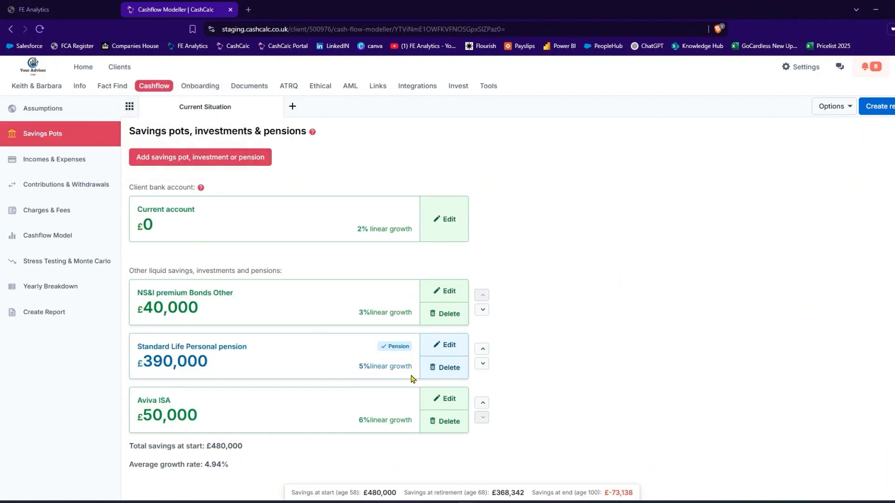
left_click(464, 349)
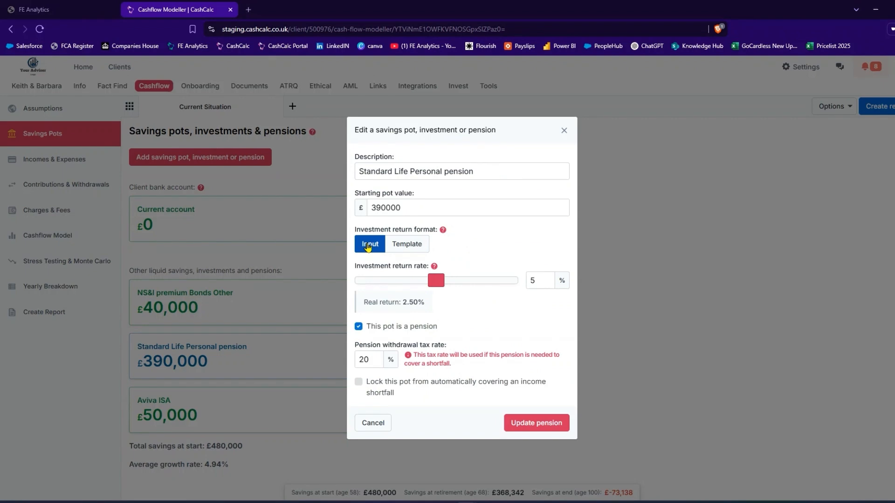
left_click(399, 244)
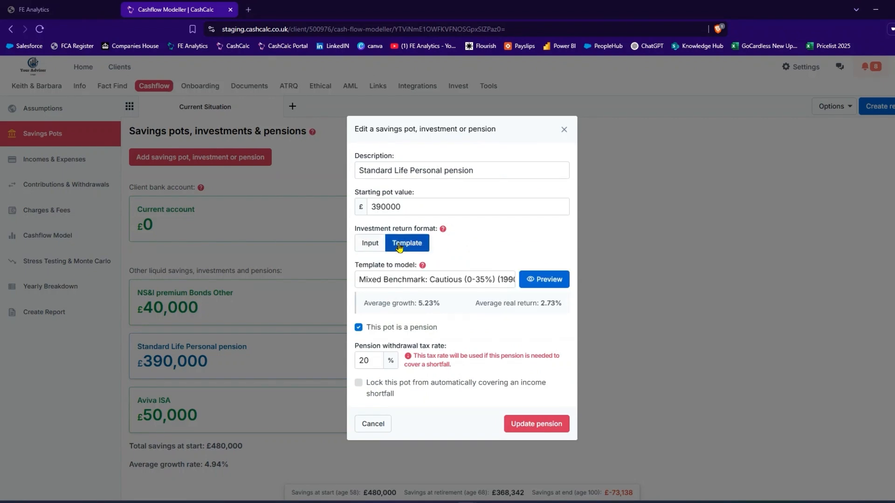
left_click(429, 279)
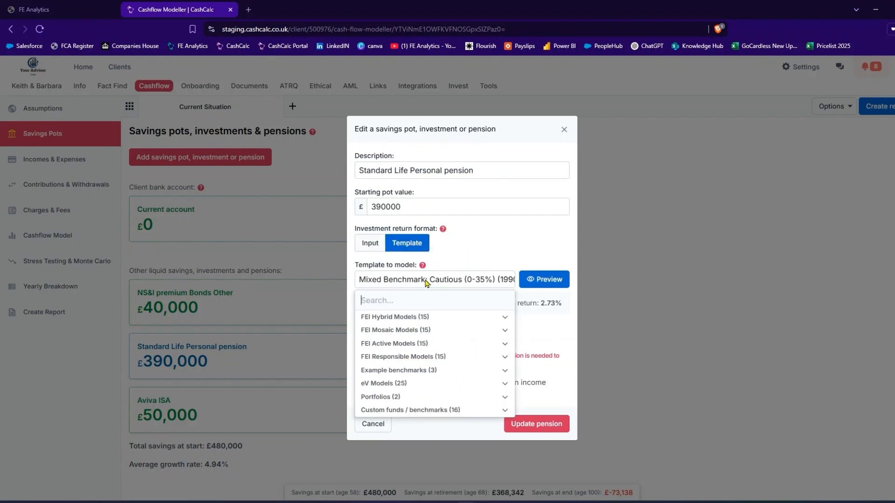
left_click(415, 399)
scroll(416, 394, "down", 2)
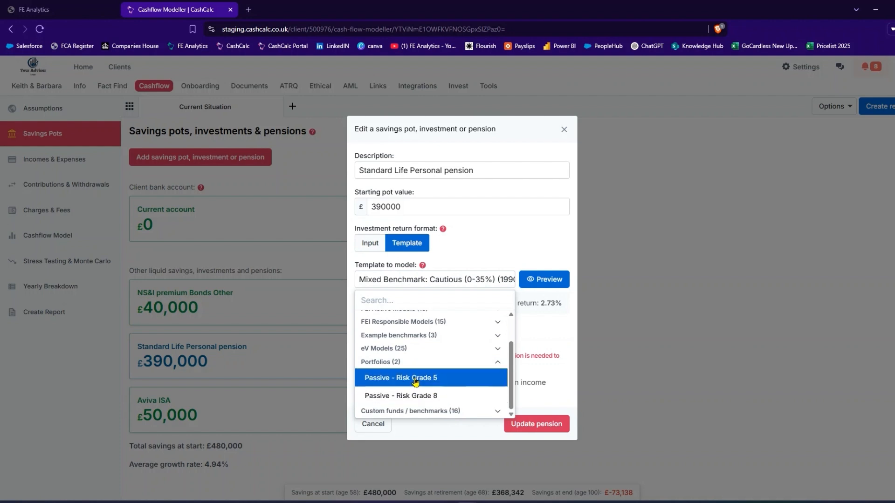
left_click(415, 380)
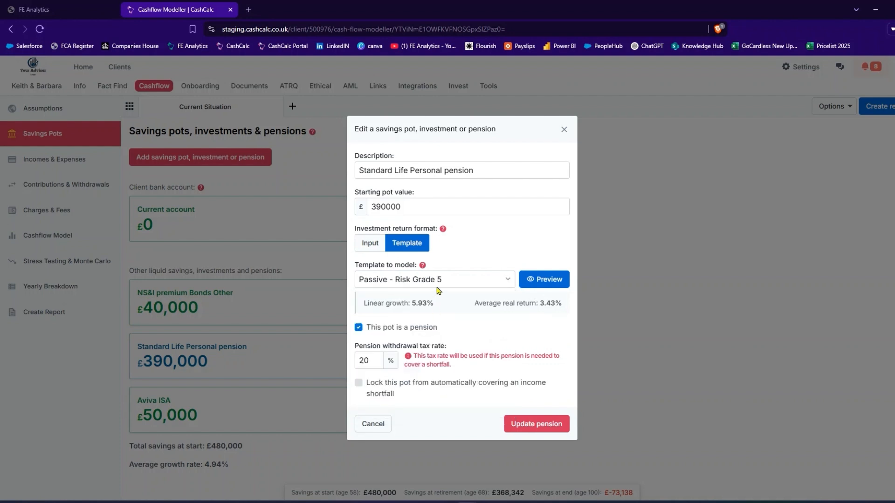
left_click_drag(433, 302, 410, 303)
left_click_drag(562, 304, 540, 306)
left_click(535, 428)
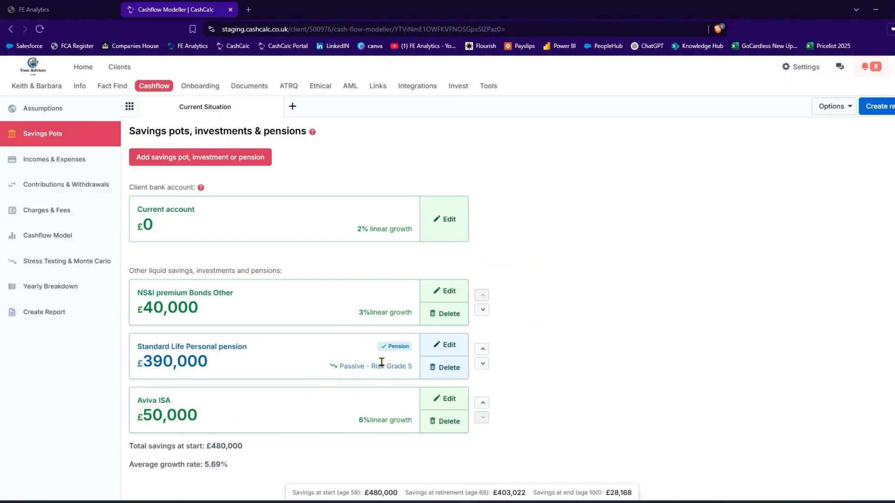
Switch the Aviva ISA's investment return to the Passive - Risk Grade 8 portfolio template and update the savings pot.
left_click(457, 407)
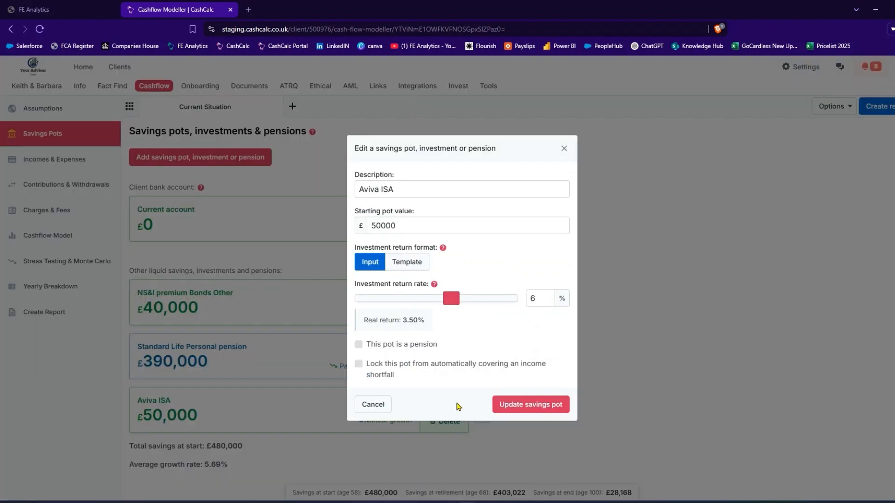
left_click(415, 269)
left_click(441, 303)
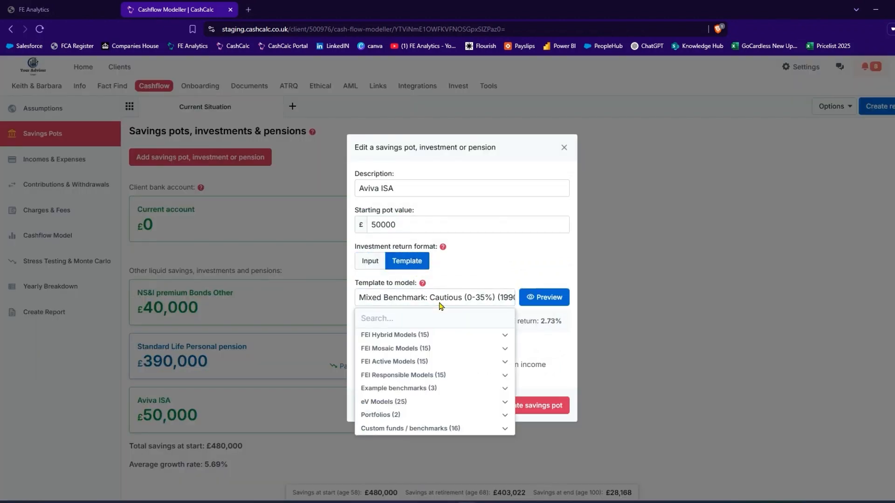
left_click(418, 414)
scroll(432, 373, "down", 1)
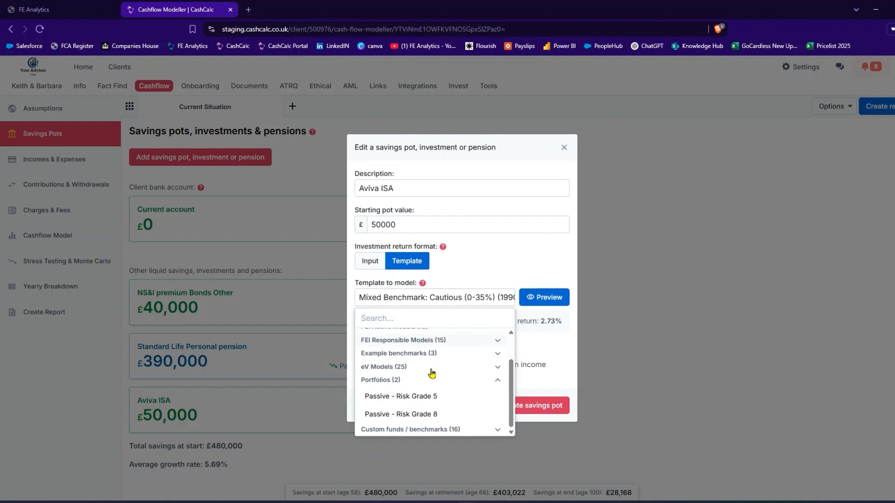
left_click(423, 416)
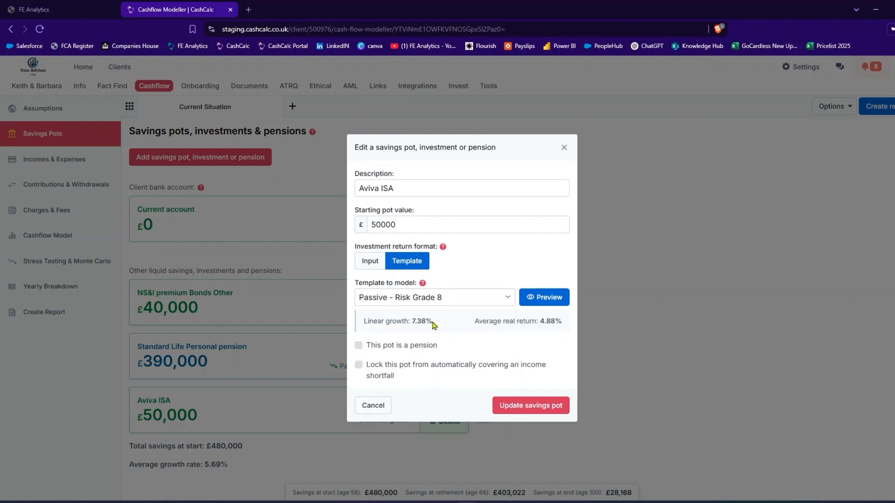
left_click_drag(433, 321, 412, 321)
left_click(532, 410)
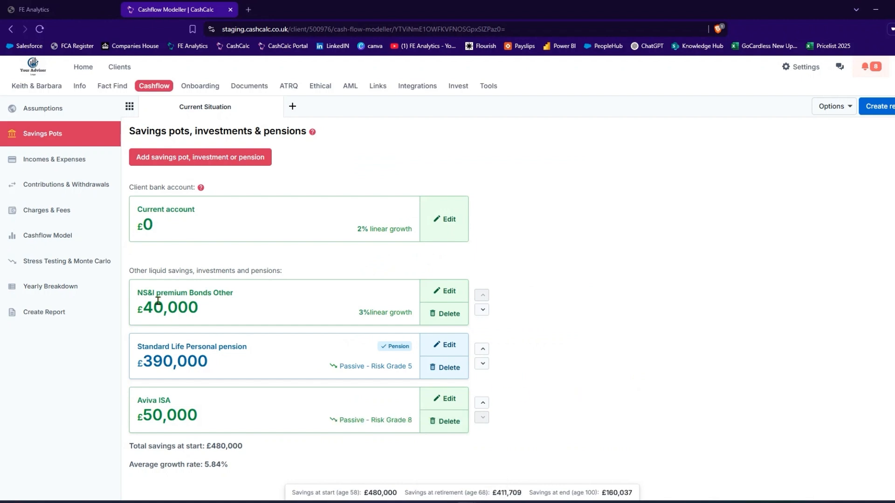
Examine the savings-over-time chart of the cashflow model, checking the final years and when the pension runs out.
left_click(58, 242)
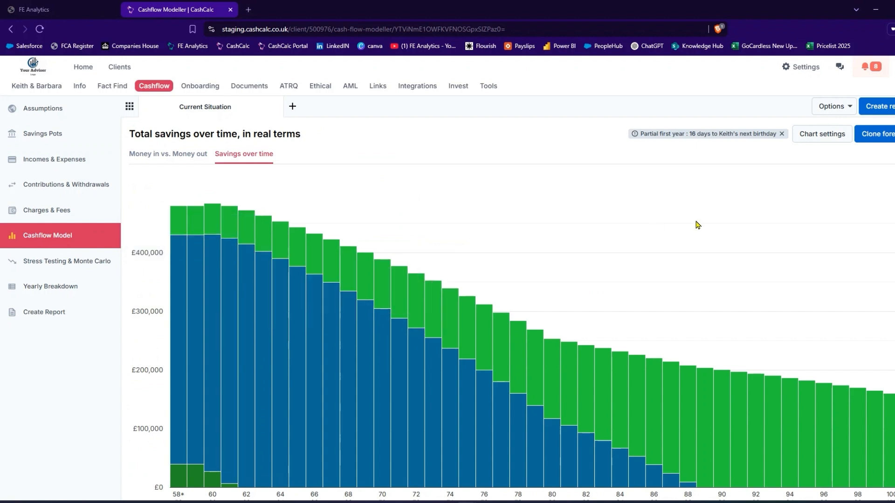
scroll(697, 225, "down", 1)
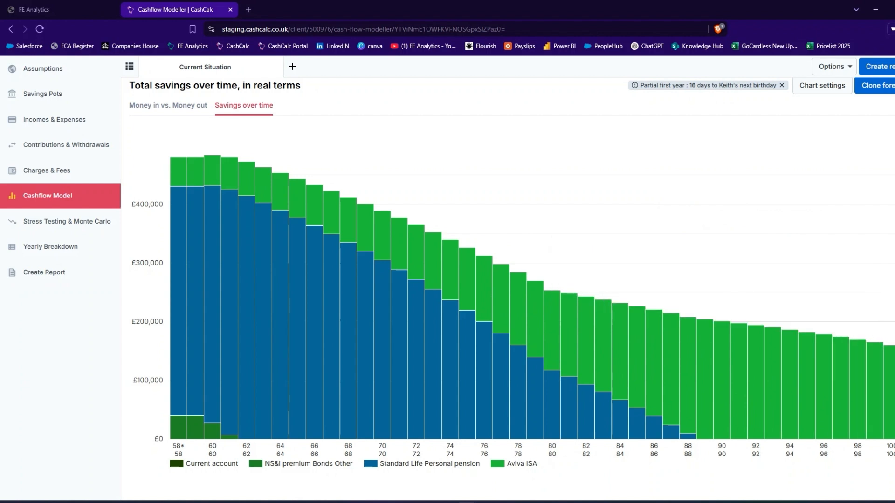
mouse_move(890, 409)
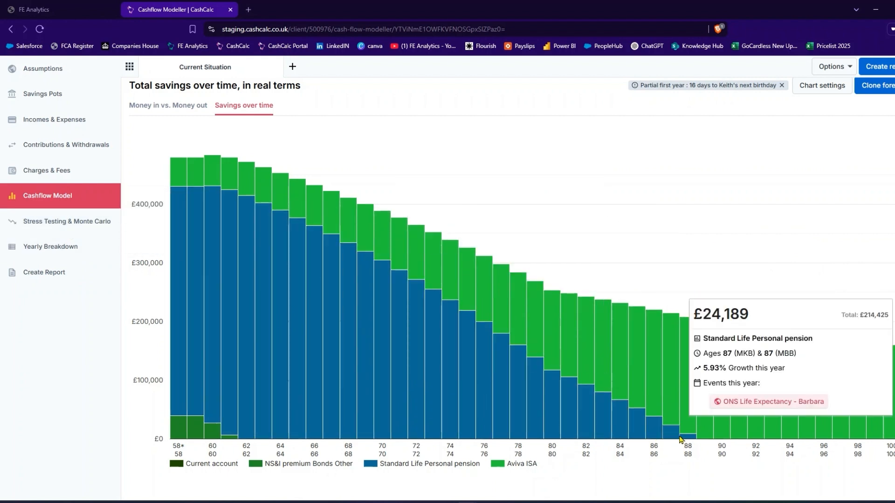
Open a new Monte Carlo simulation for the Standard Life Personal pension.
left_click(58, 225)
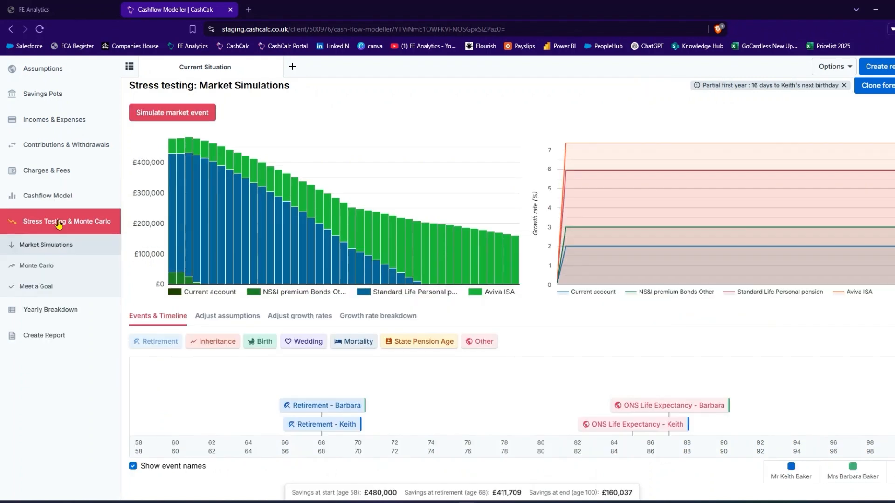
left_click(43, 268)
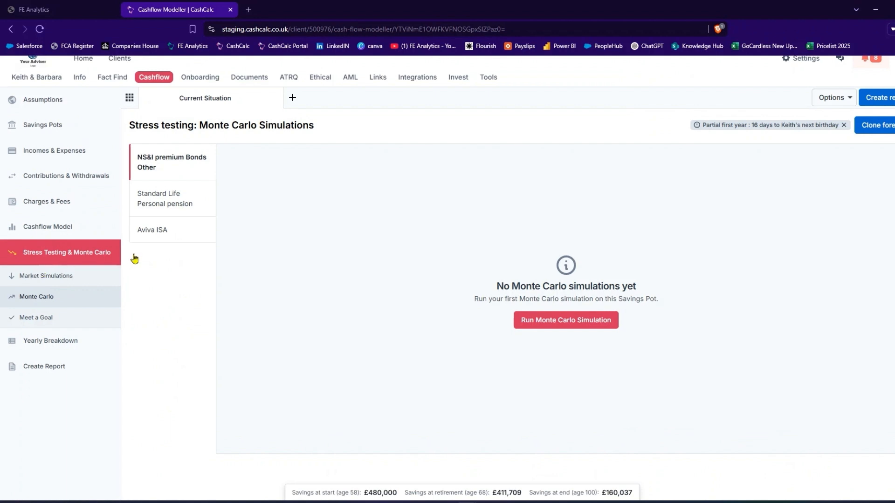
left_click(167, 204)
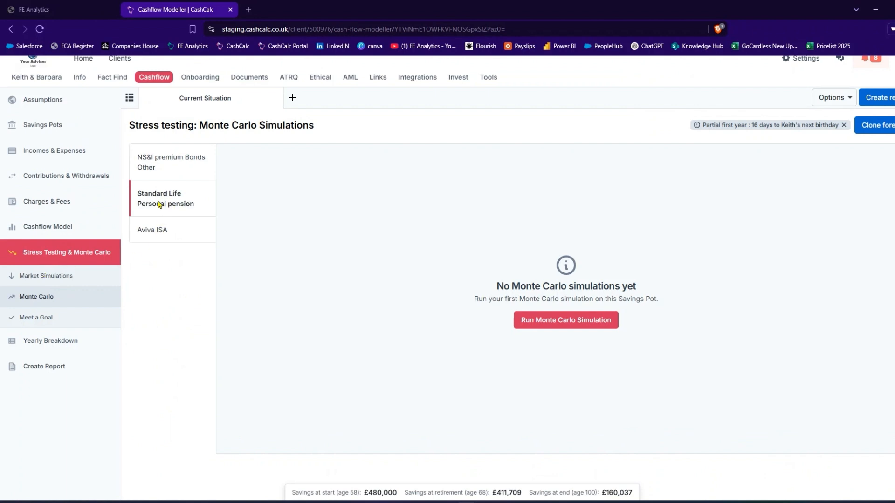
left_click(563, 322)
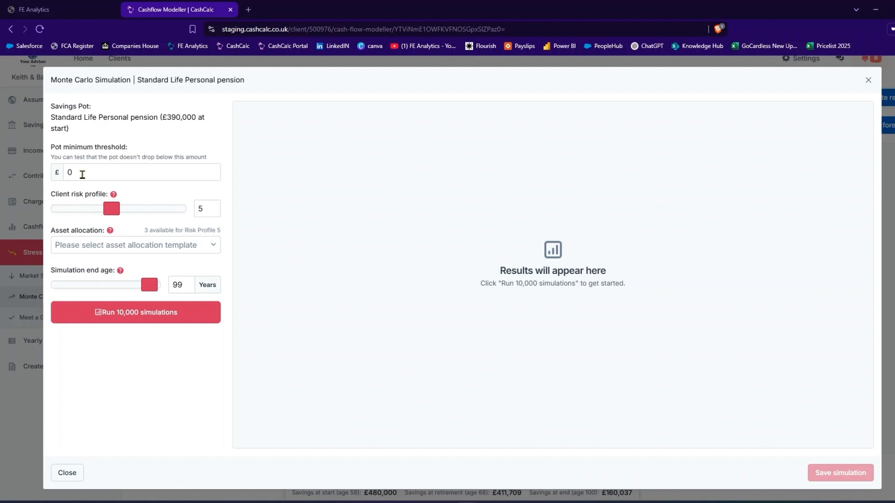
Run 10,000 simulations with risk profile 3, the Passive - Risk Grade 5 asset allocation and end age 88, review the success rate, and close without saving.
left_click(82, 174)
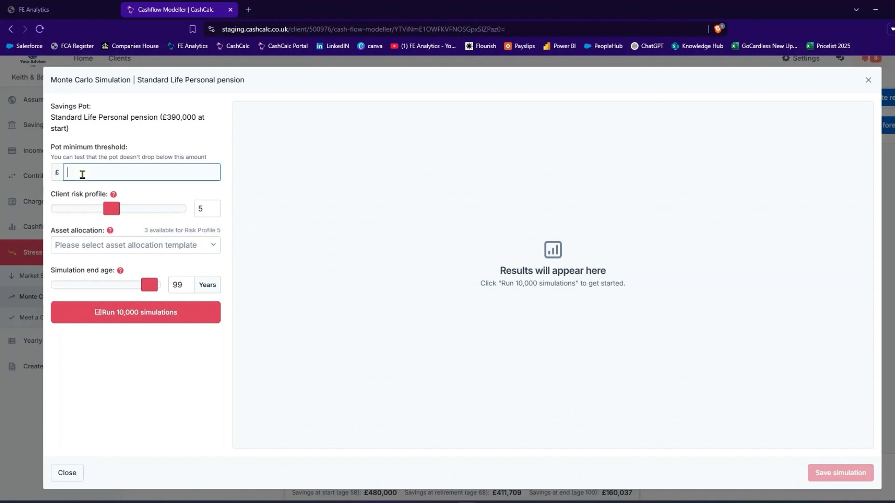
left_click_drag(112, 209, 86, 208)
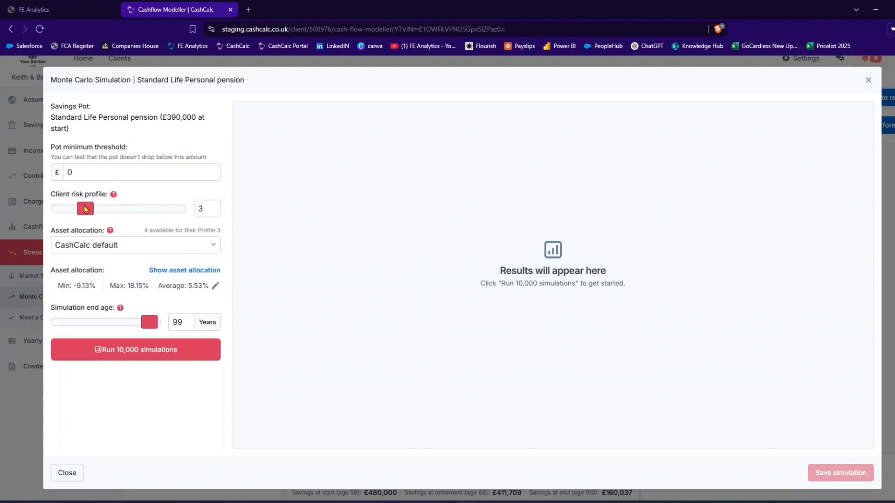
left_click(124, 248)
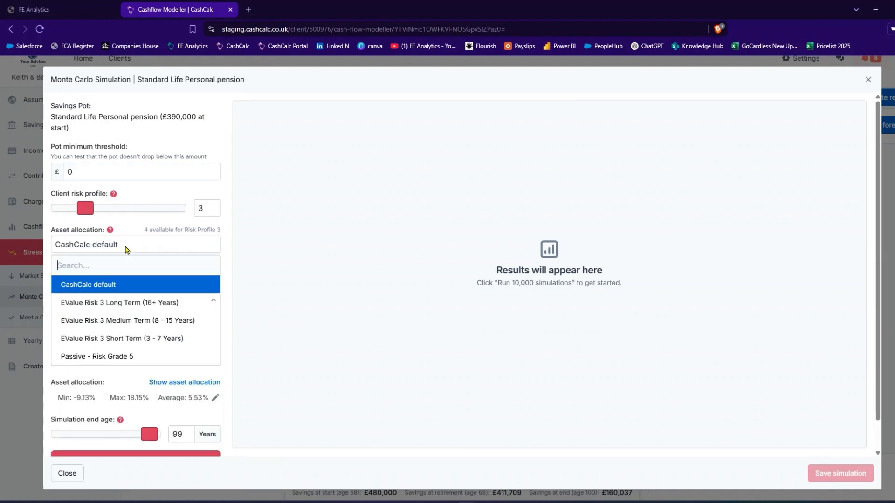
left_click(128, 364)
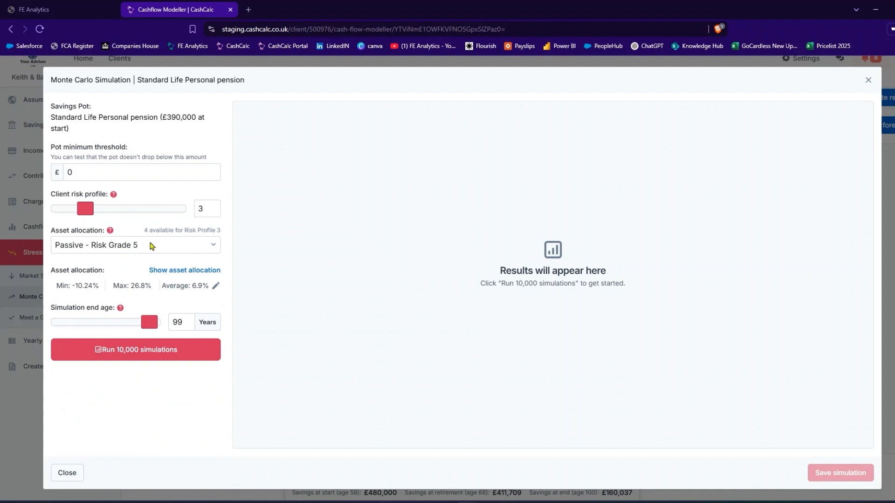
left_click_drag(148, 325, 123, 324)
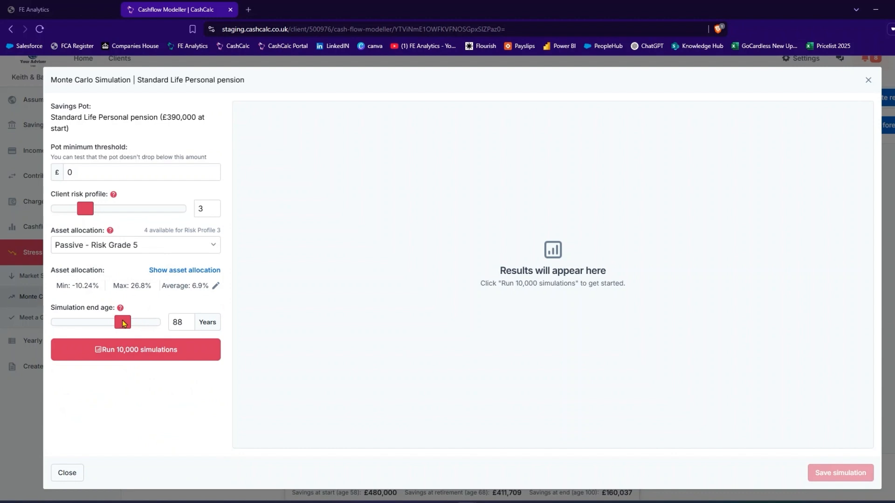
left_click(139, 357)
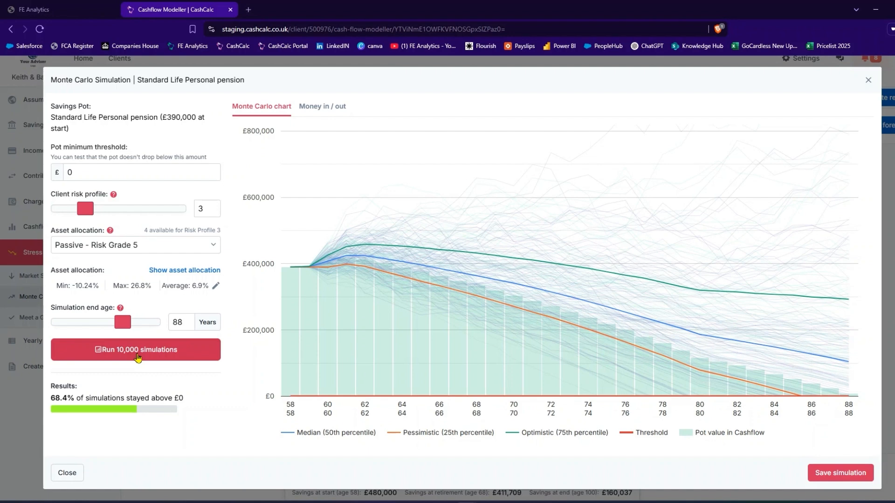
left_click_drag(51, 397, 76, 398)
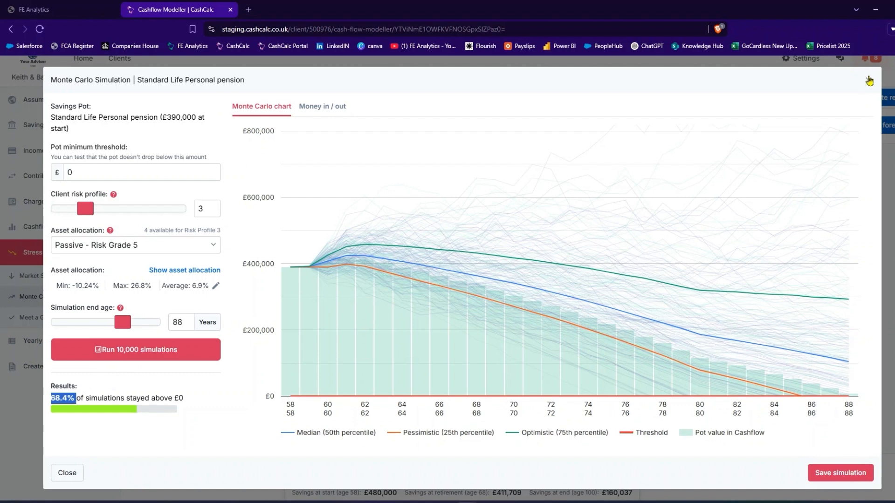
left_click(869, 80)
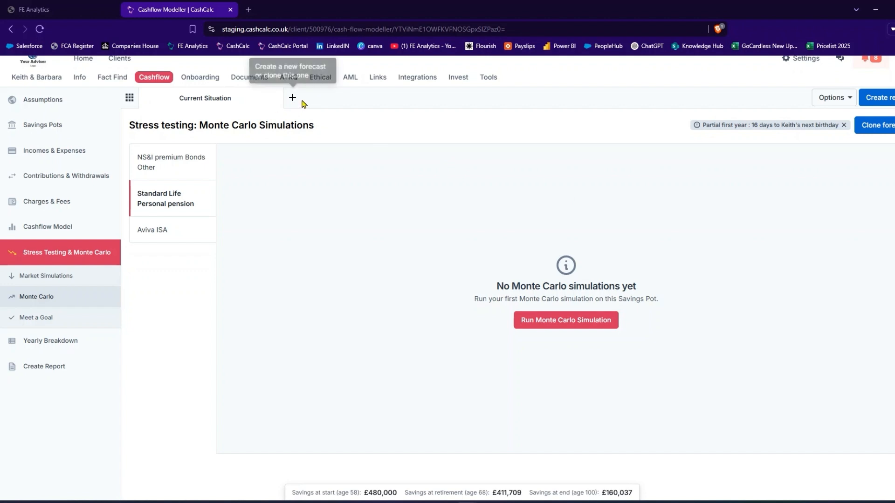
left_click(824, 99)
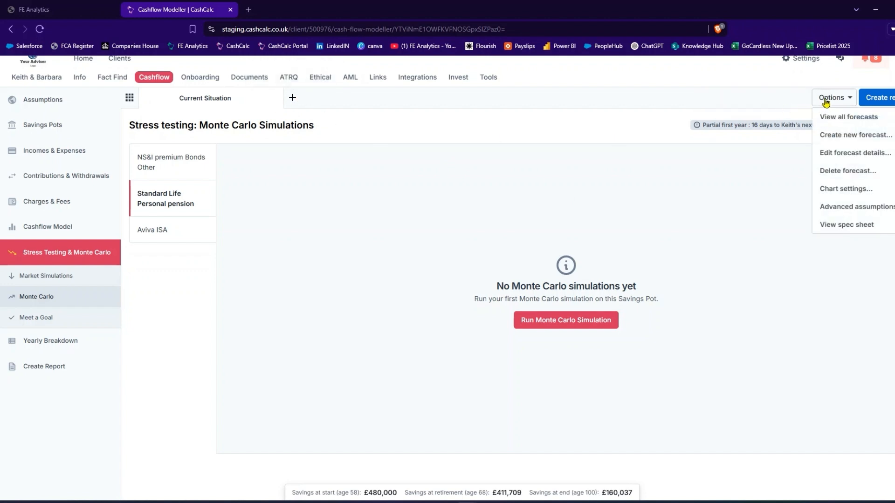
left_click(771, 109)
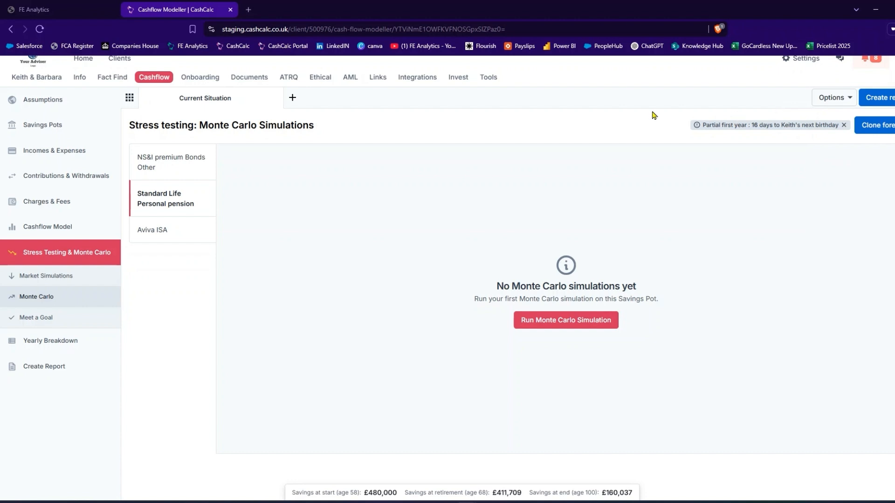
Switch to FE Analytics and open its customer support contact details.
left_click(35, 10)
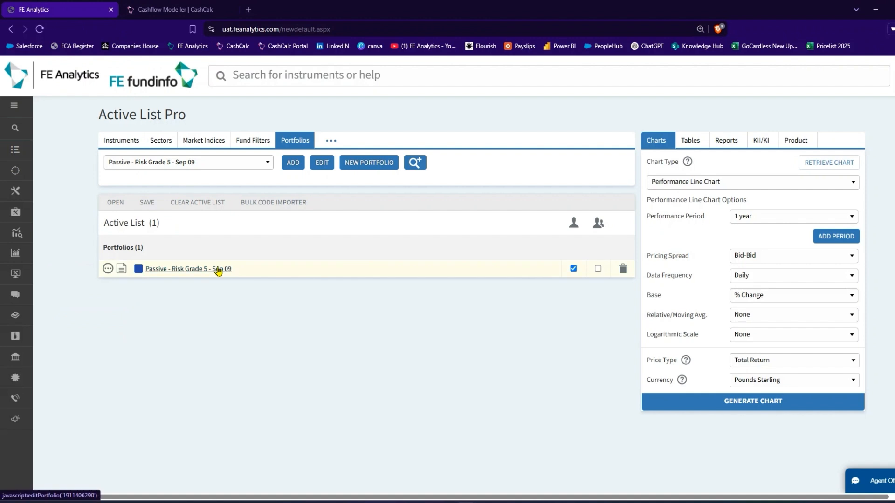
mouse_move(40, 395)
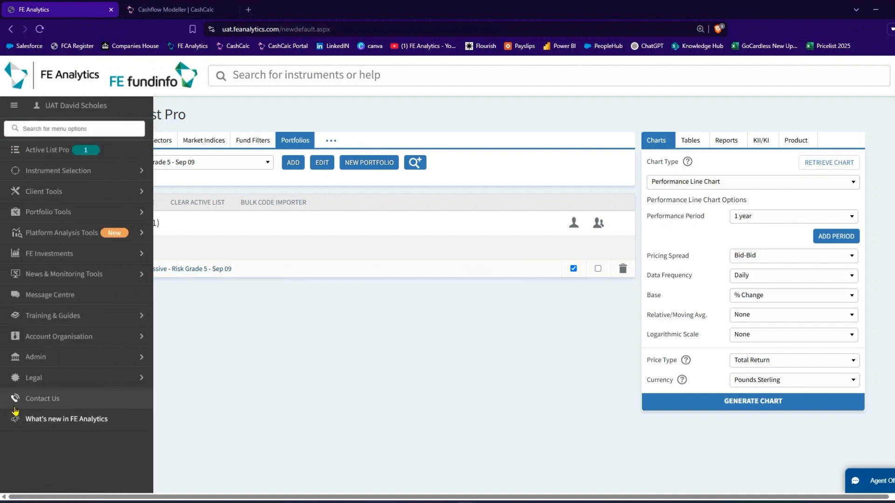
left_click(38, 400)
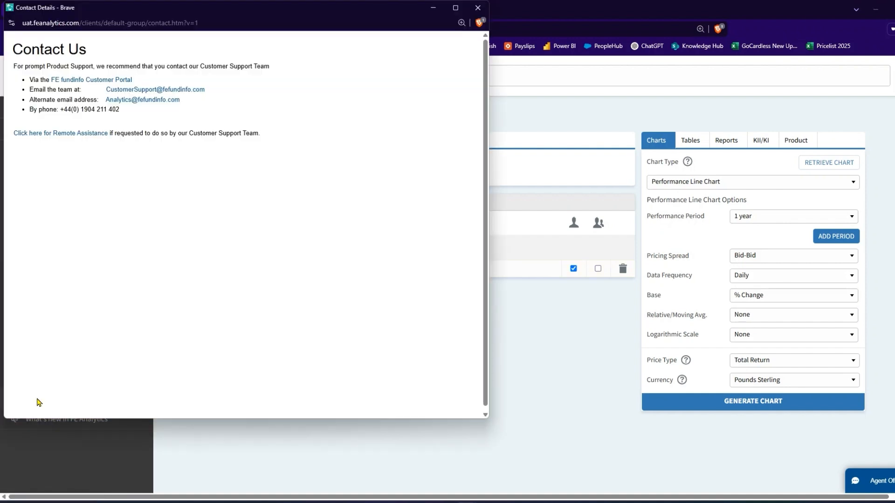